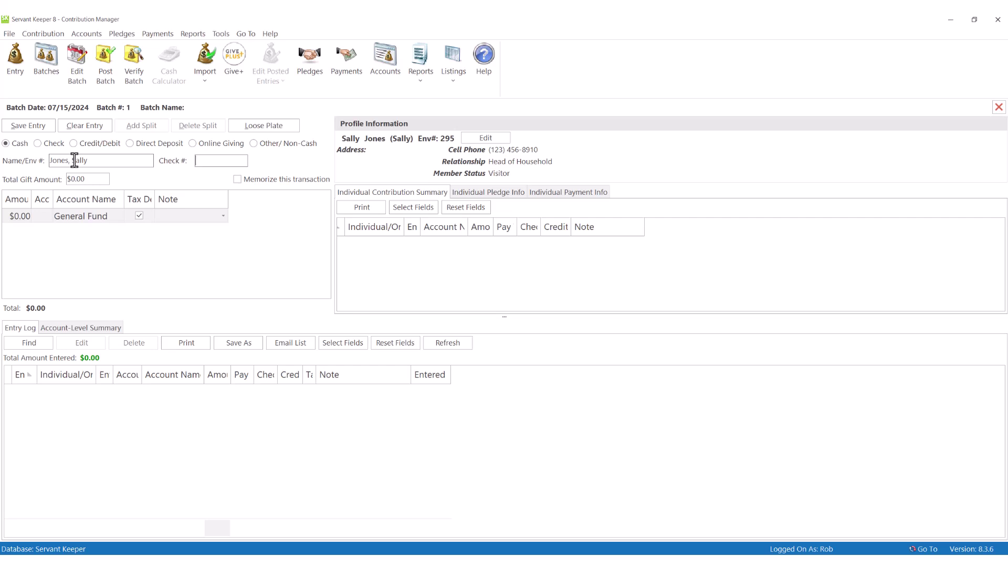
Step: Record check number 000000 for $25 to the General Fund and save the entry
text(000000)
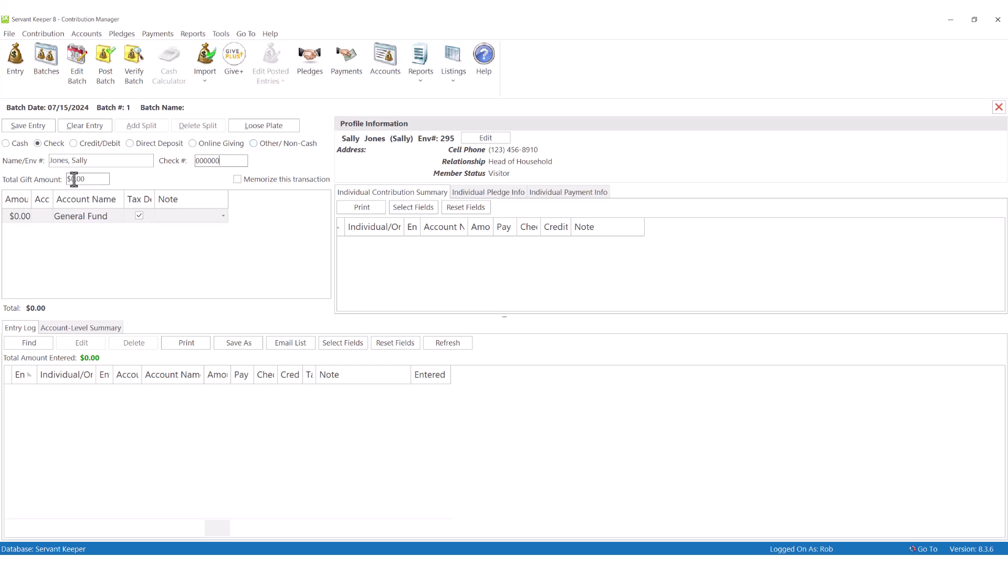
click(74, 179)
text(25)
click(86, 218)
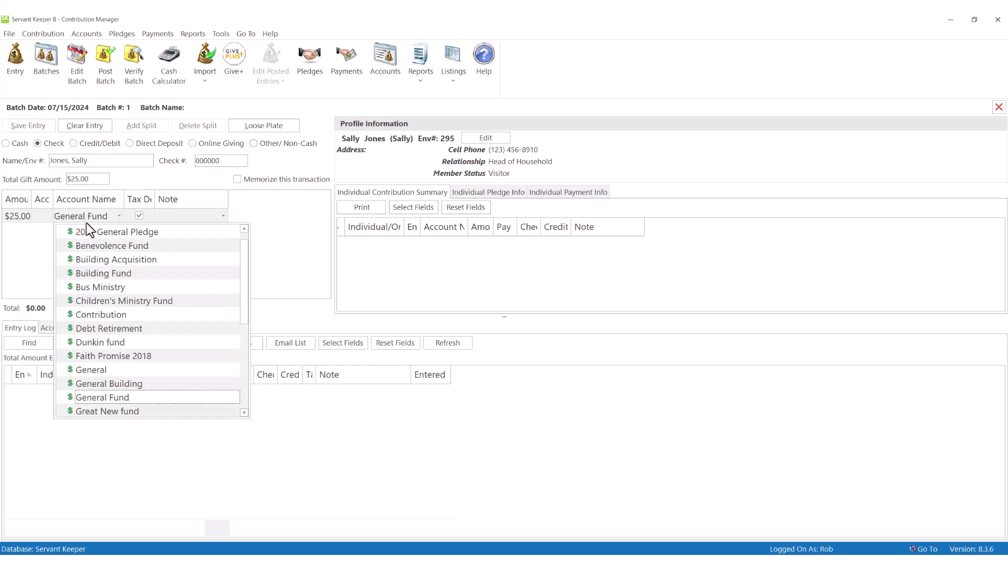
click(111, 397)
click(24, 129)
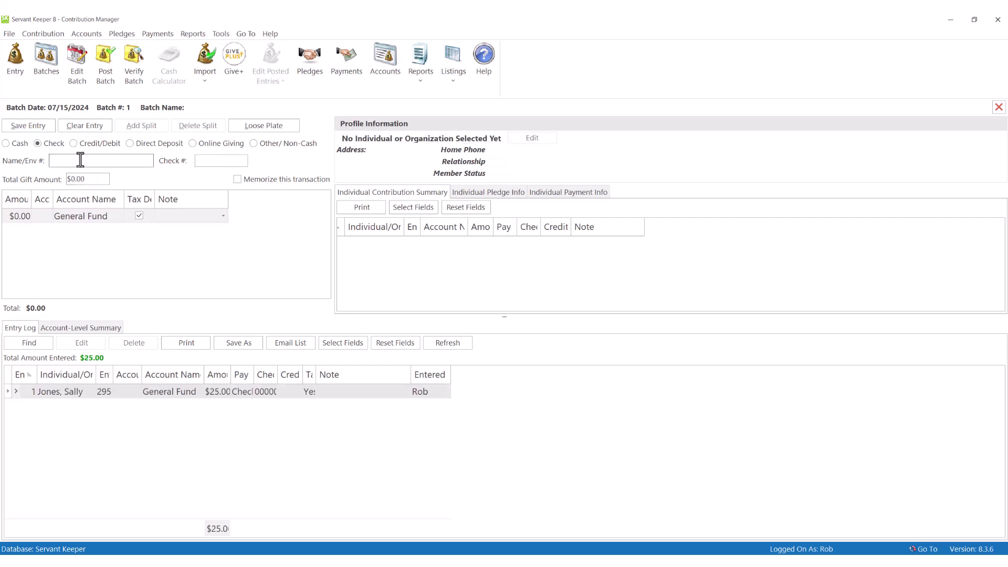
Step: Start a new entry with 400 in the Name/Env # field
text(400)
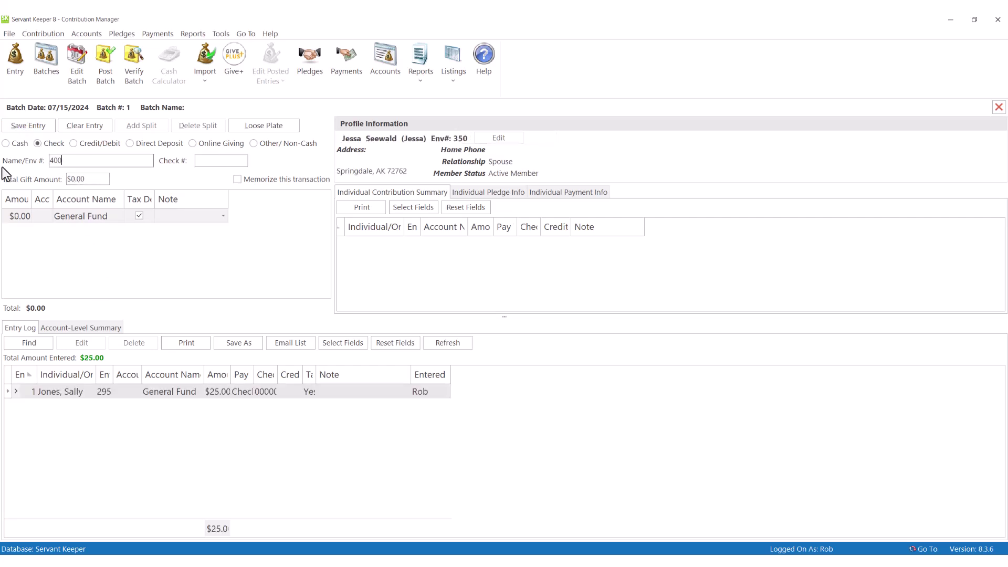
key(Tab)
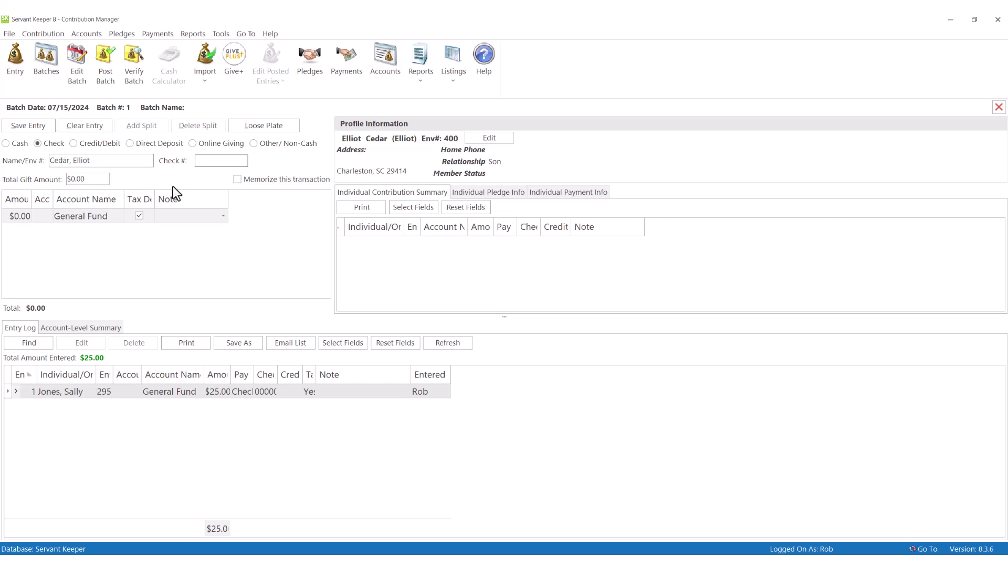
key(Tab)
Step: Review System Preferences without changes, then search donors by the partial name 'b j'
click(9, 33)
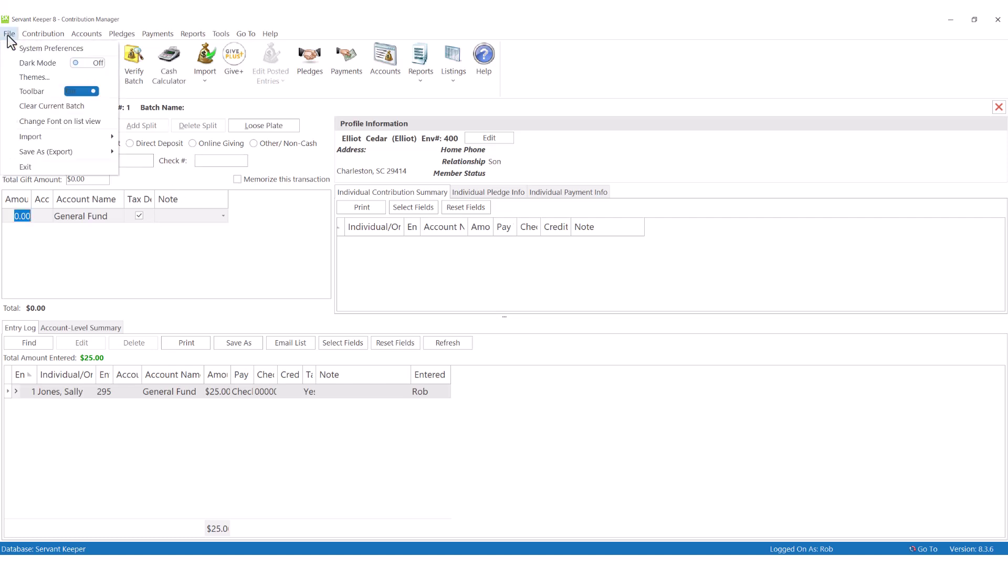
click(42, 52)
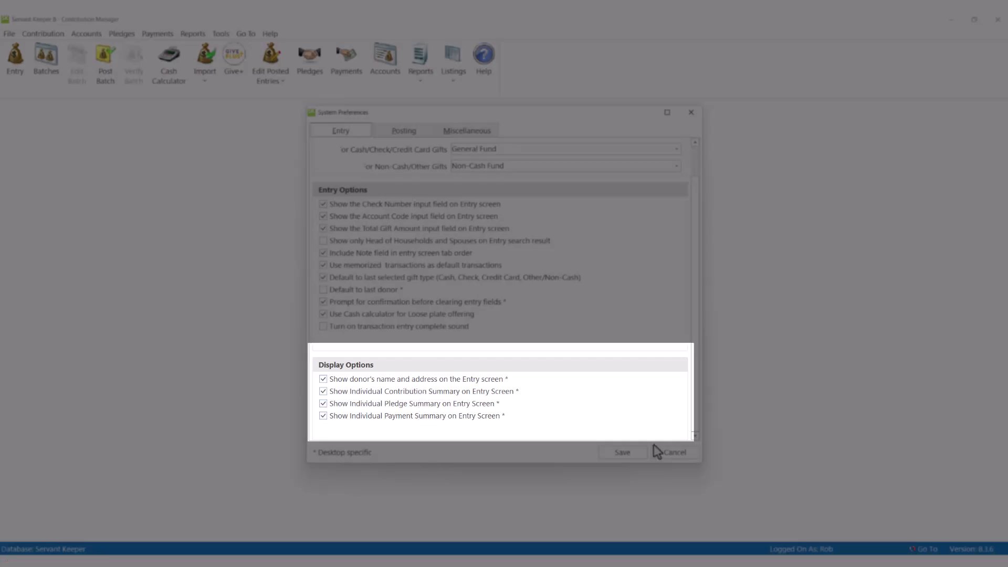
click(670, 451)
text(b j)
key(Return)
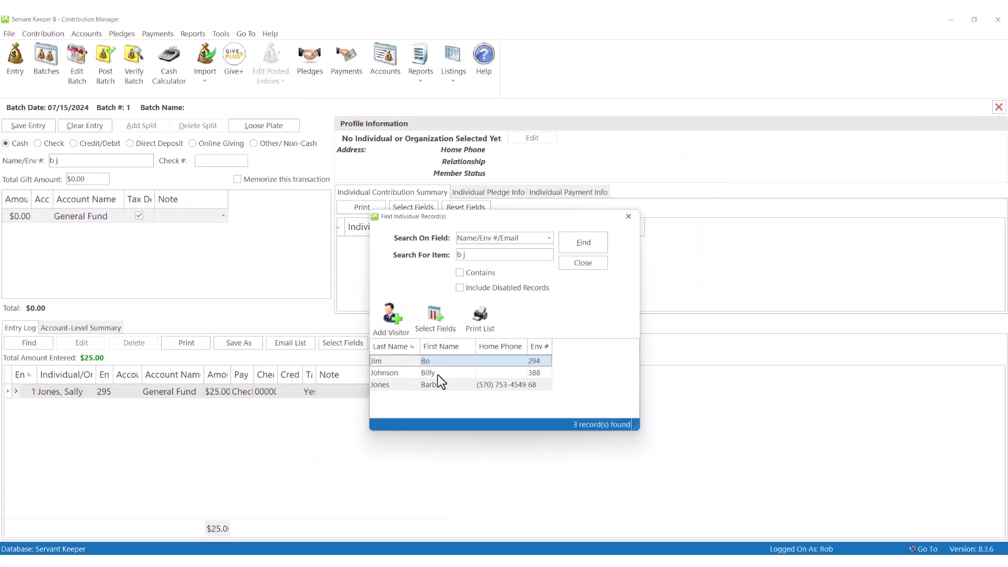
Step: Pick the first matching donor and save a $15 cash gift: $5 General Fund, $10 General Building
double_click(440, 362)
click(17, 218)
text(5)
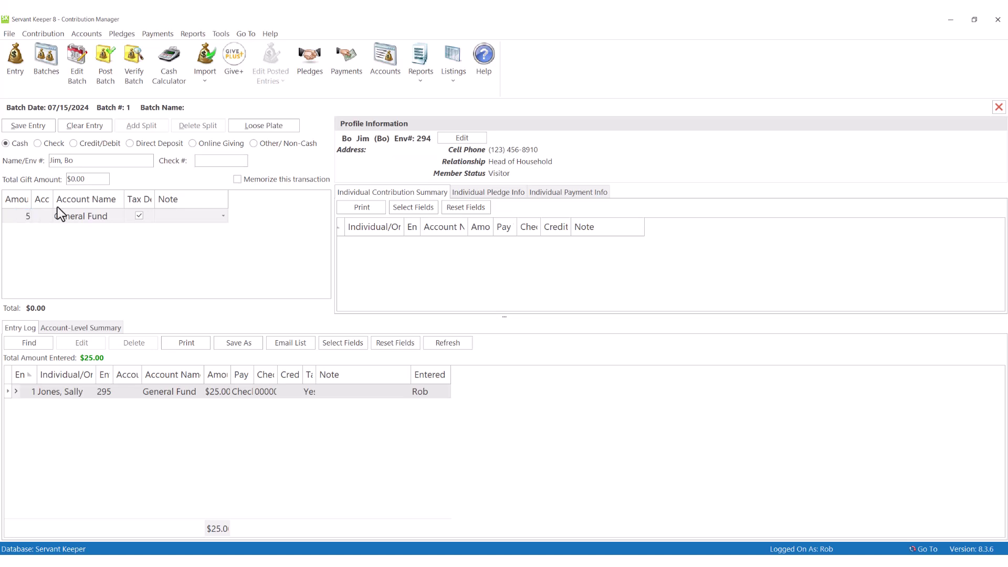
click(108, 217)
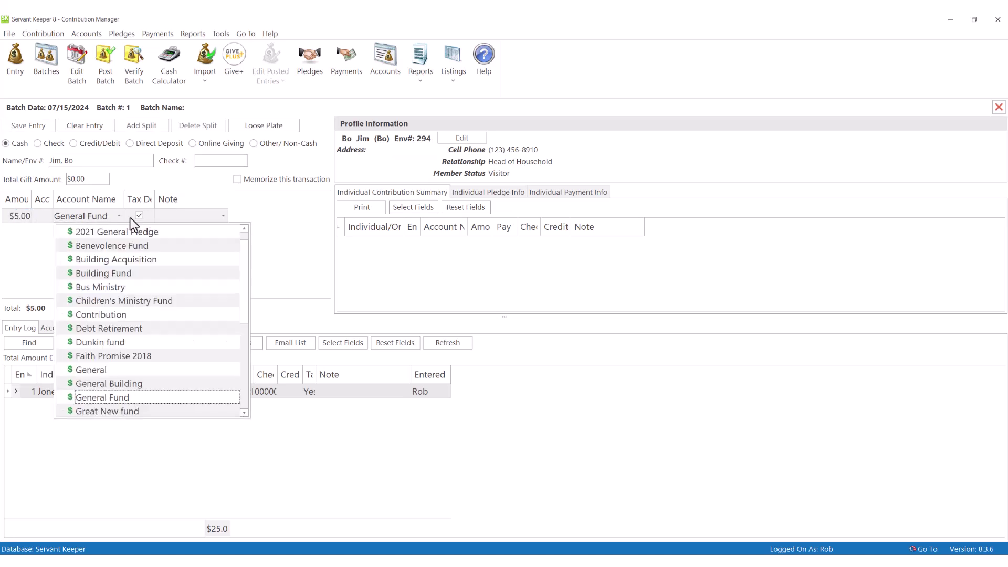
click(267, 222)
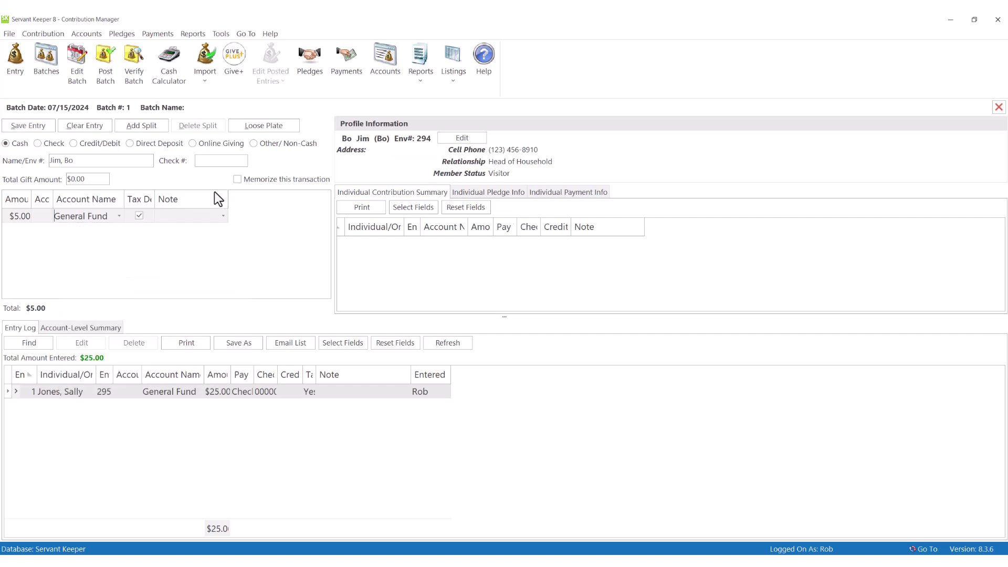
click(146, 127)
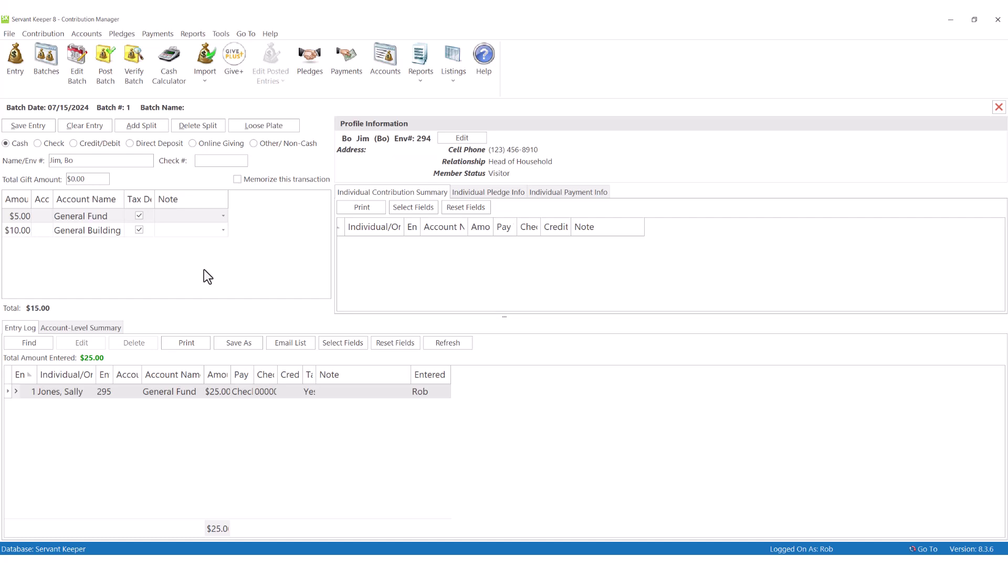
key(alt+s)
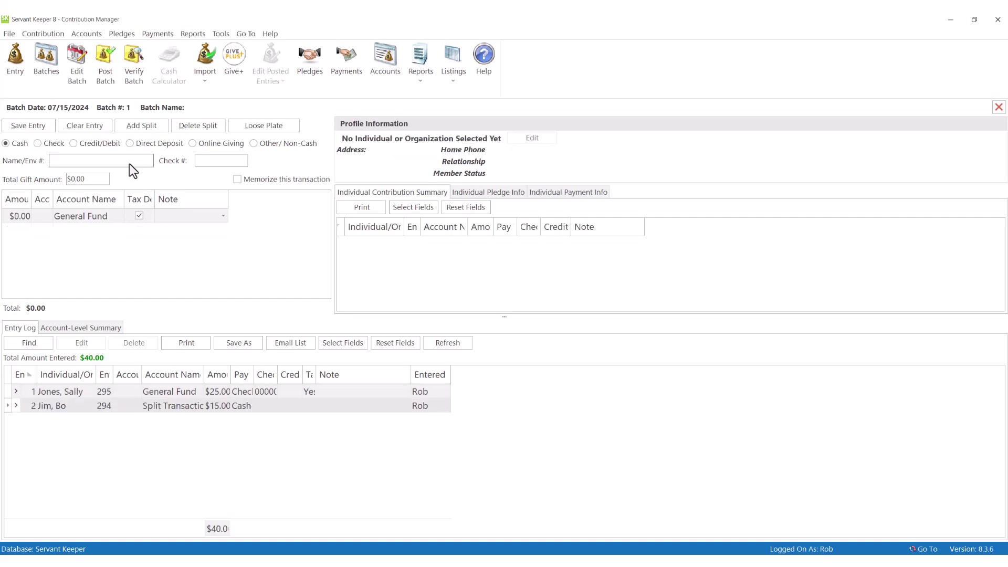
Step: Record a non-cash gift from envelope 258 to the Non-Cash Fund, noted 'Sofa', and save it
click(255, 144)
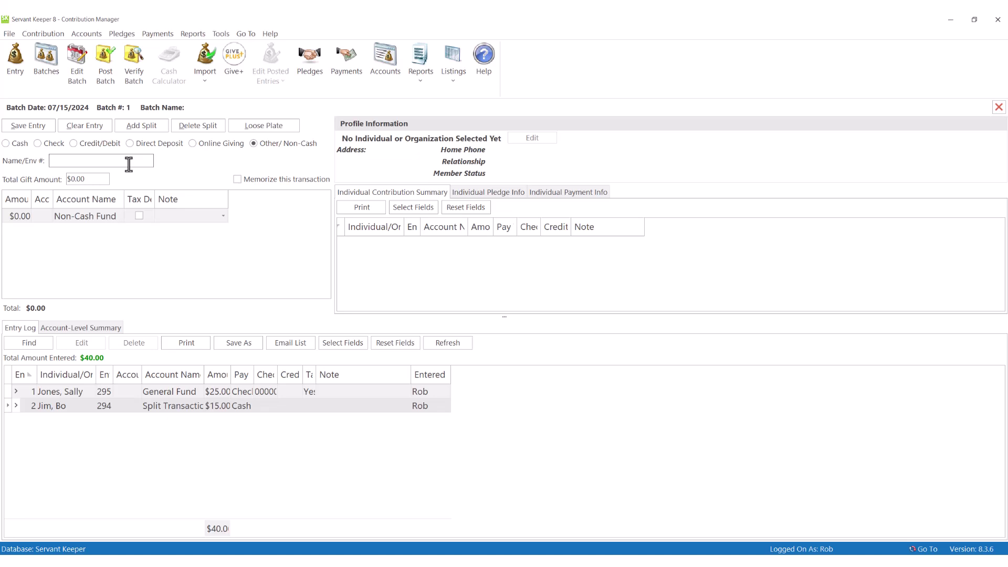
text(258)
key(Tab)
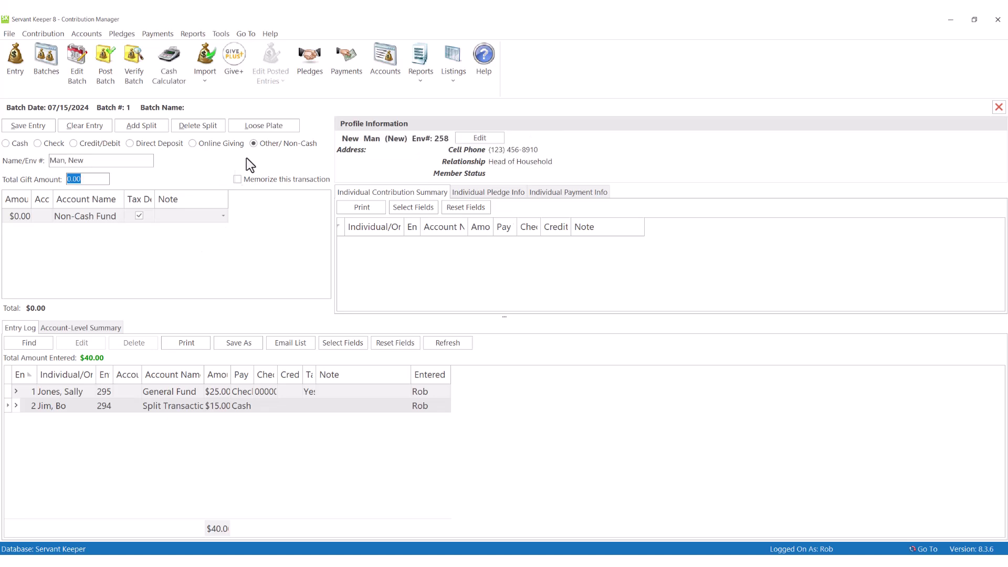
click(254, 144)
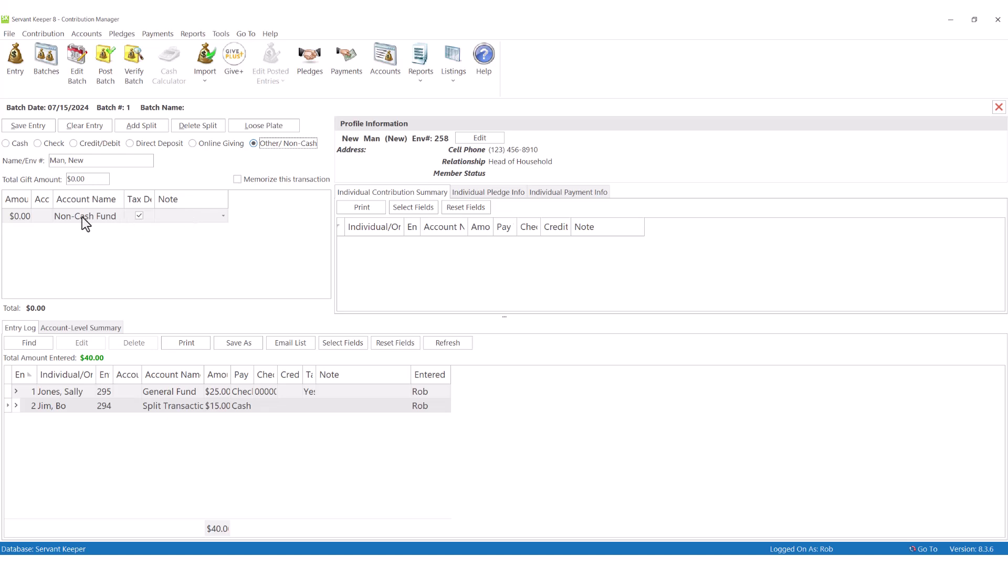
click(178, 215)
text(Sofa)
click(195, 284)
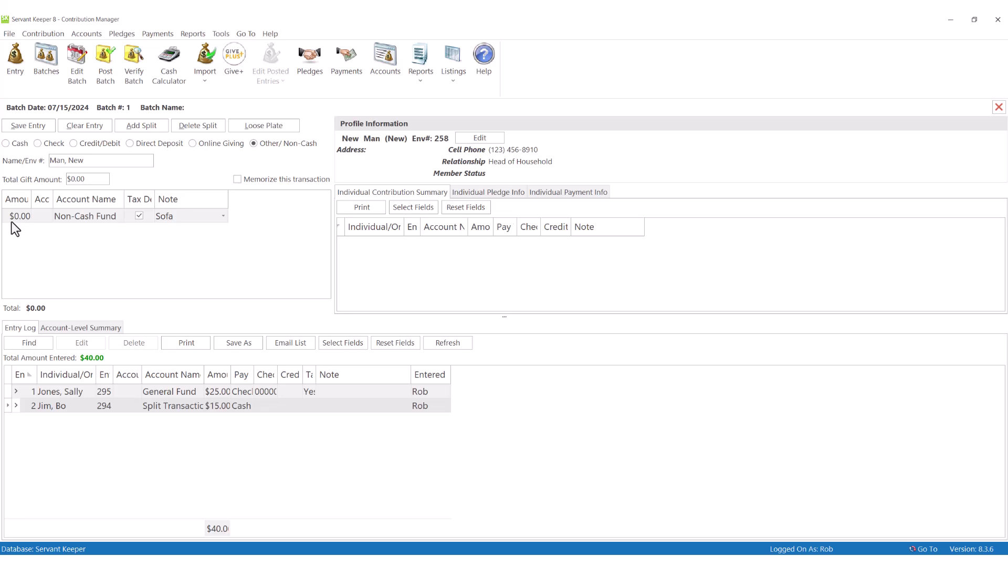
click(31, 126)
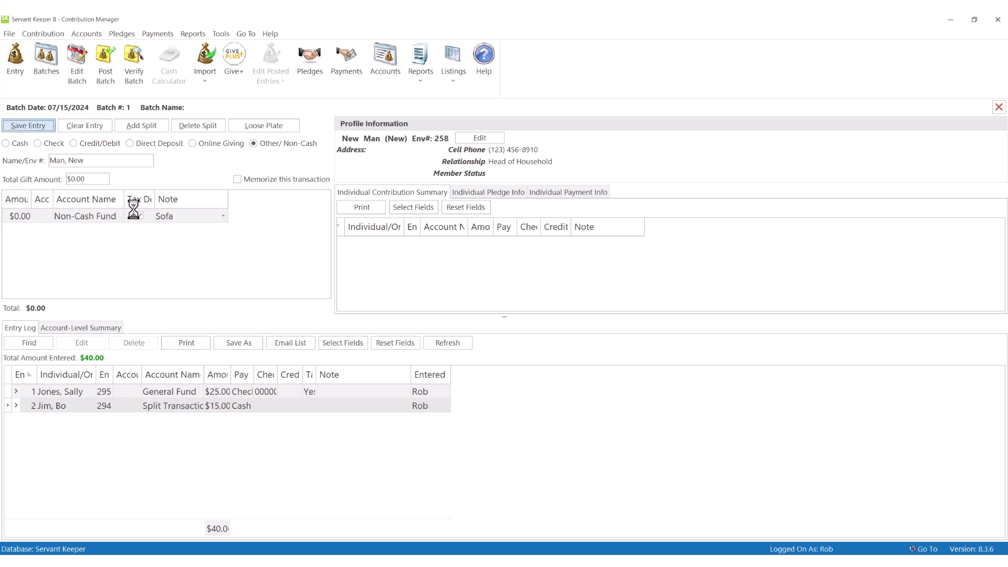
Step: Save a $76.12 Loose Plate cash gift using the Currency Calculator's counted total
click(273, 125)
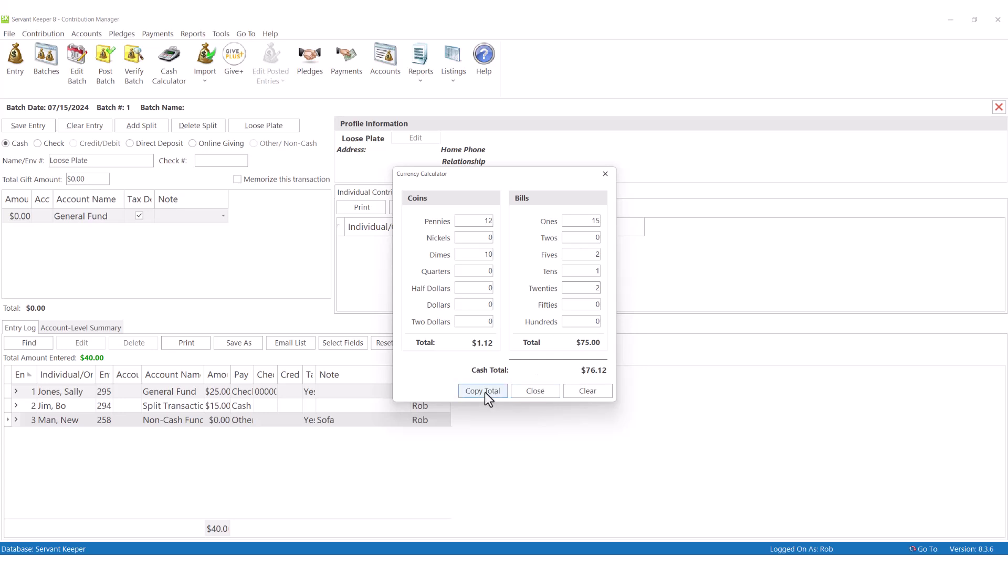
click(481, 392)
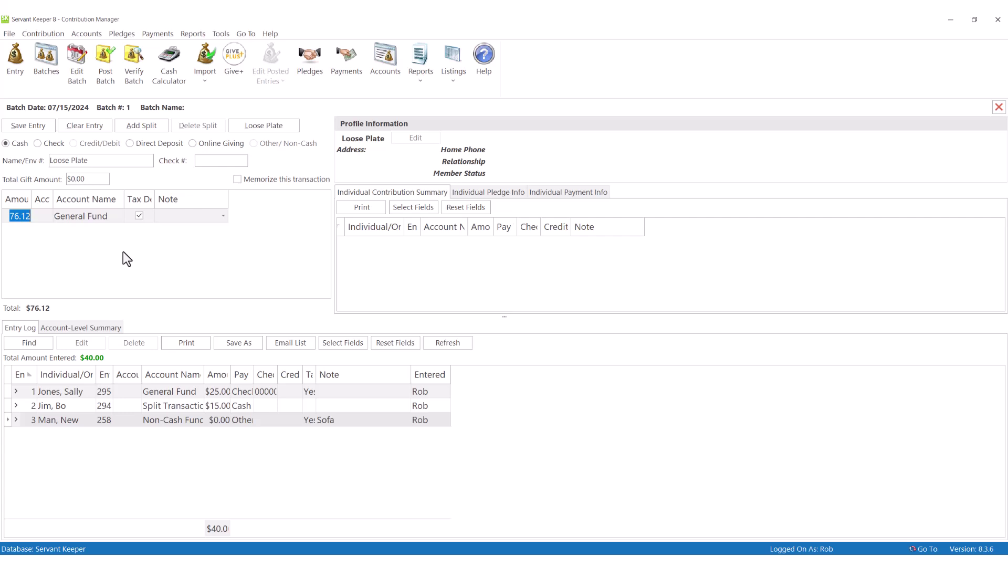
click(38, 126)
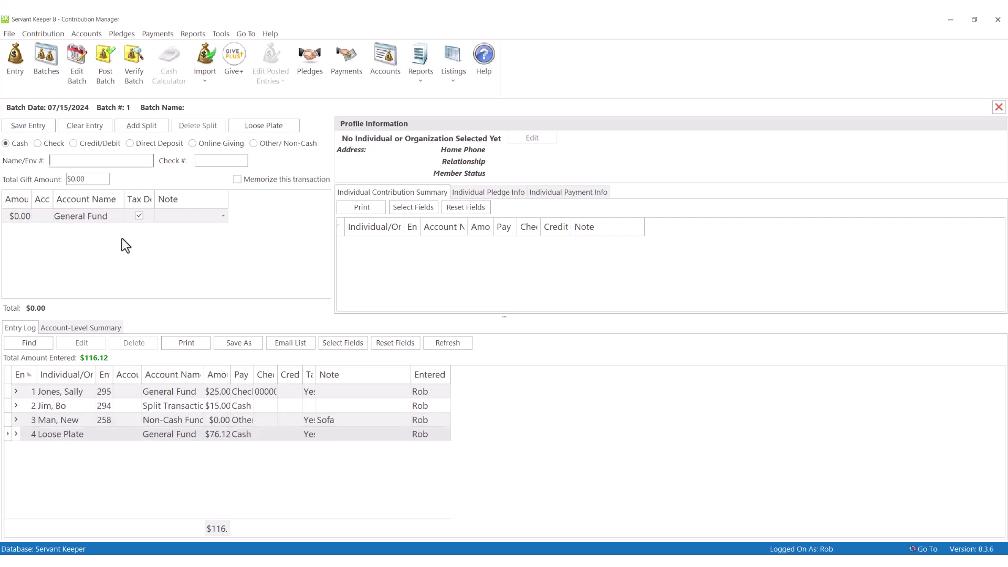
Step: Search the donor's first name and, since not found, add them as a new visitor family with their last name
key(Tab)
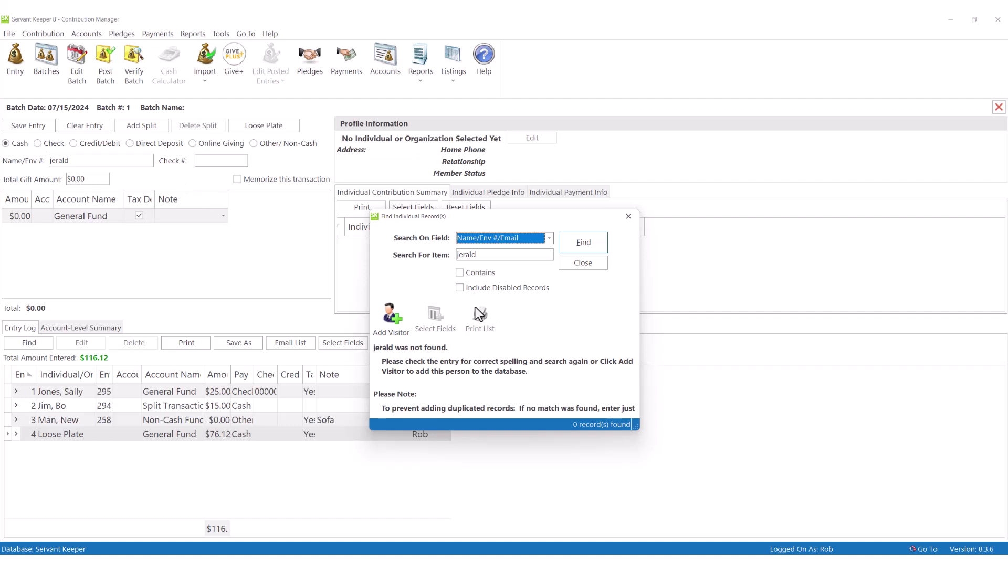
click(395, 319)
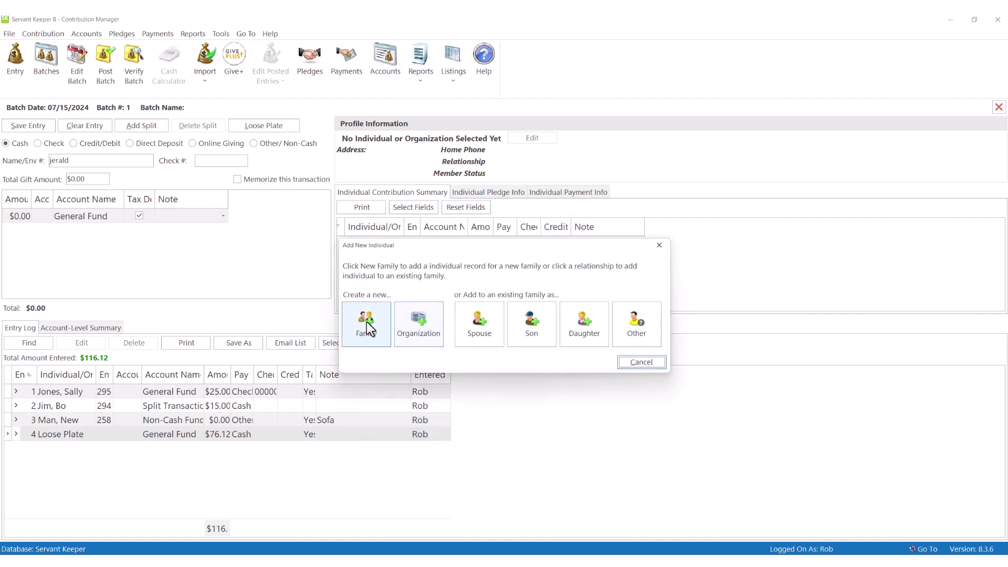
click(369, 330)
click(274, 194)
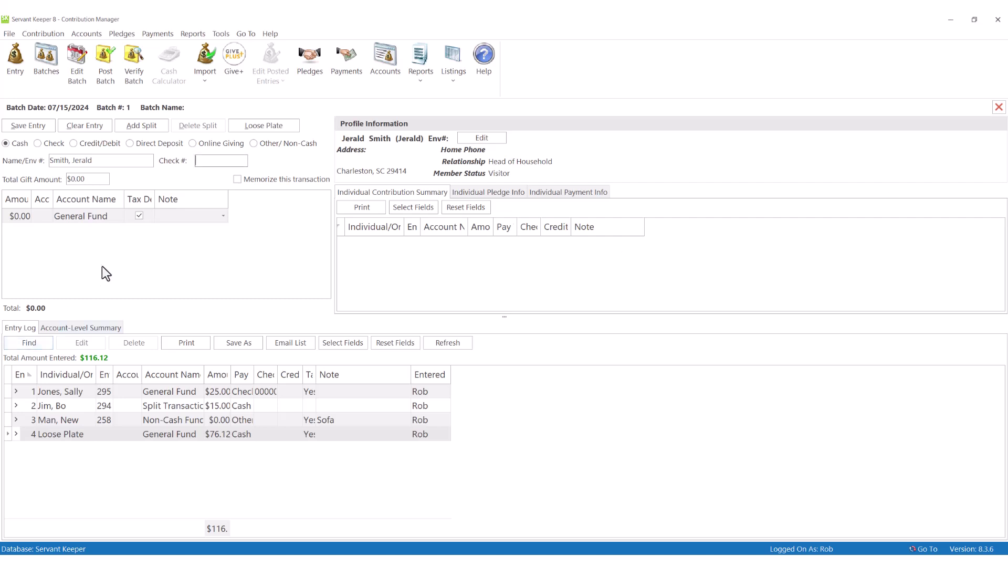
Step: Enter a $5 total gift amount for the new visitor and save the entry
click(74, 180)
text(5)
click(43, 127)
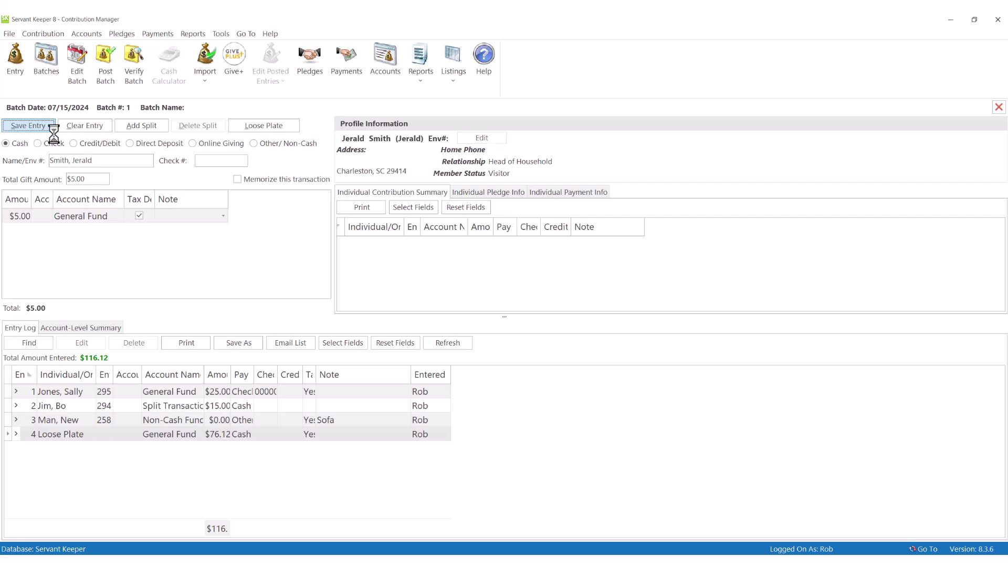
Step: Edit the batch: date July 14, name 'Morning Service', comment 'Wonderful Friends Day Event!'
click(108, 61)
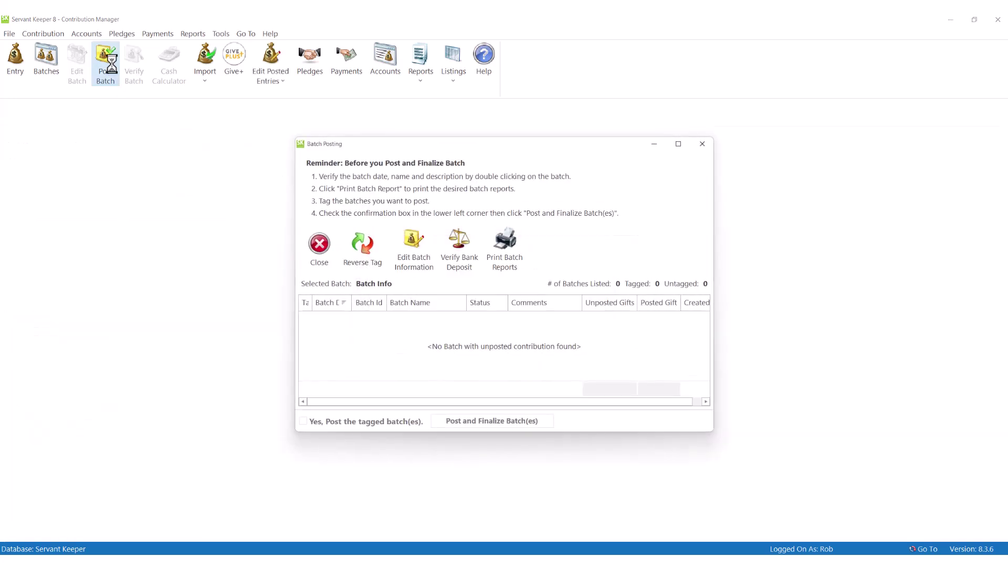
click(409, 246)
click(496, 234)
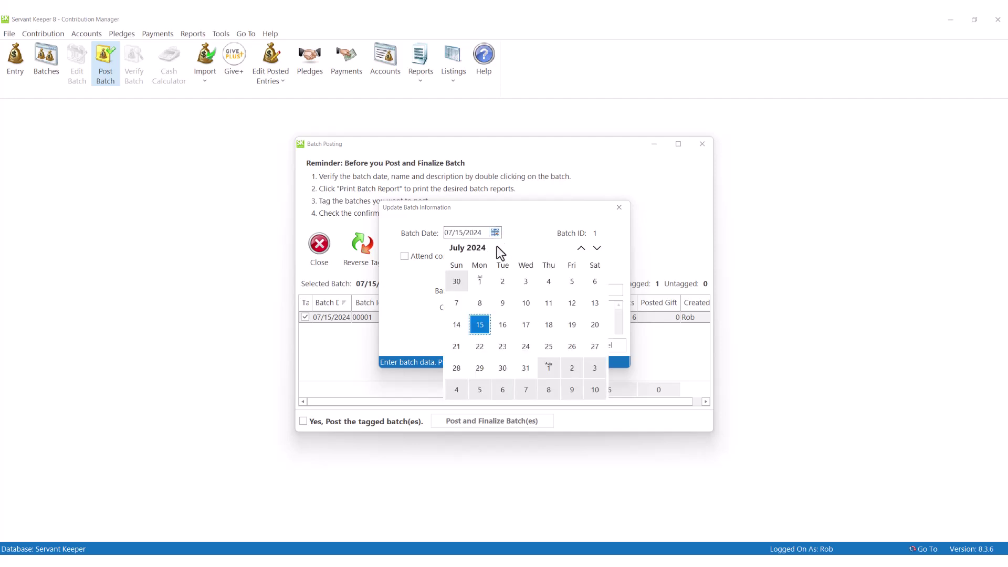
click(456, 325)
click(535, 292)
text(Morning Service)
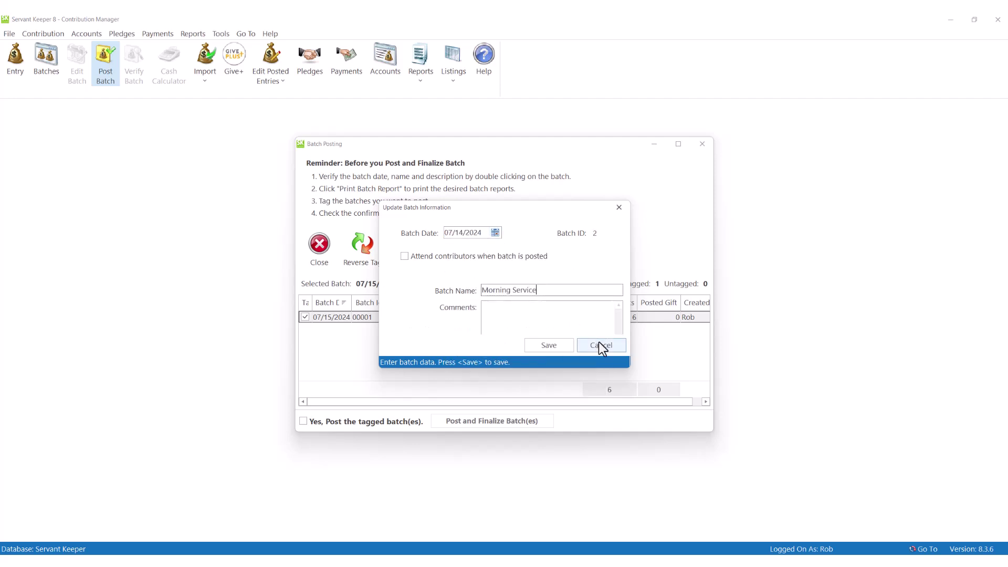
click(545, 316)
text(Wonderful Friends Day Event!)
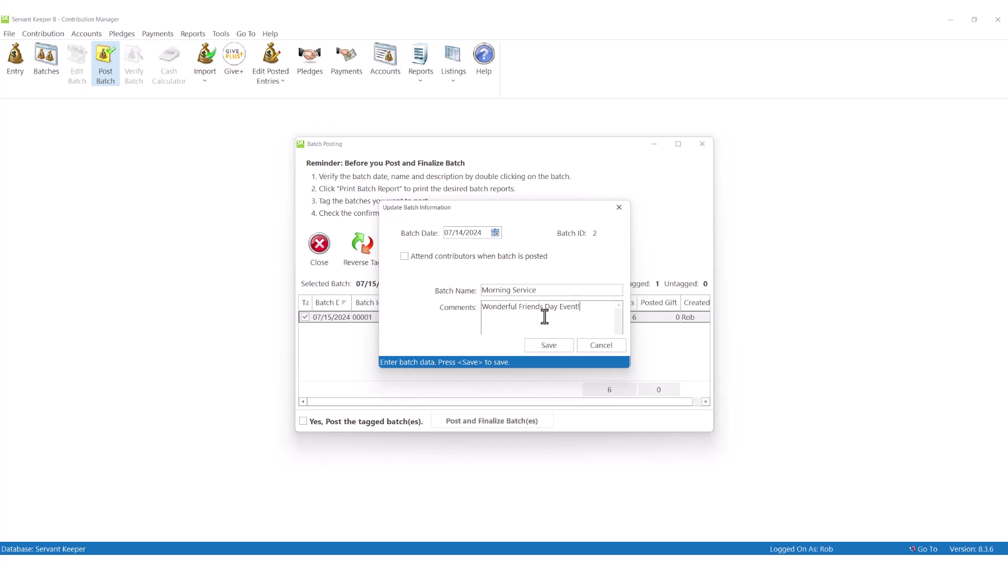
click(555, 346)
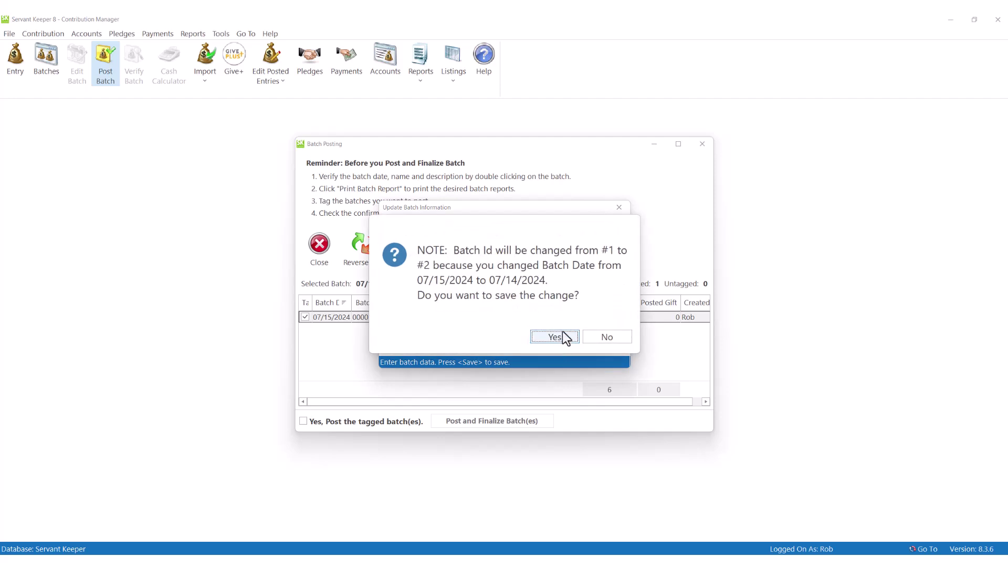
Step: Confirm the 07/14/2024 date change and check the bank deposit verification without saving
click(559, 336)
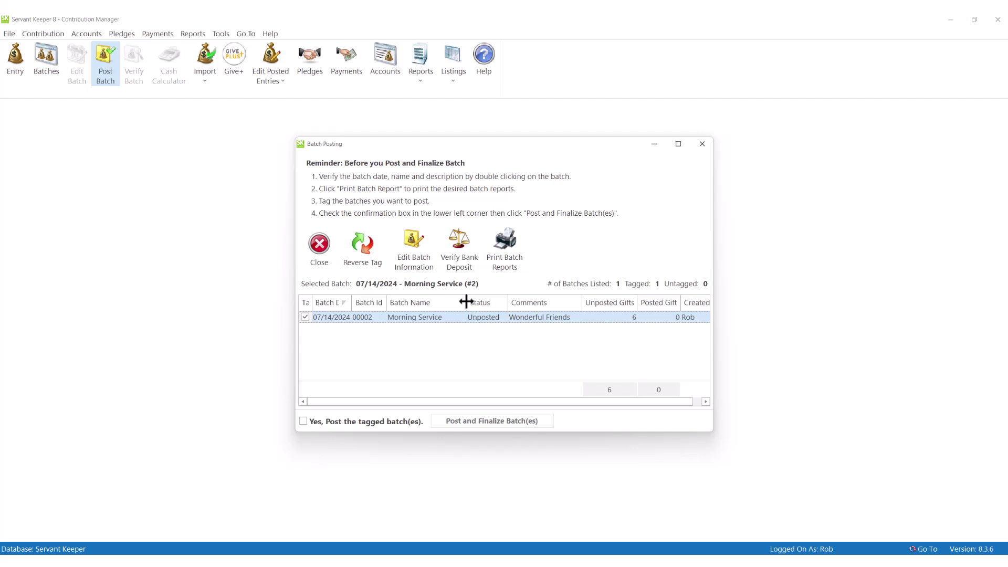
click(471, 254)
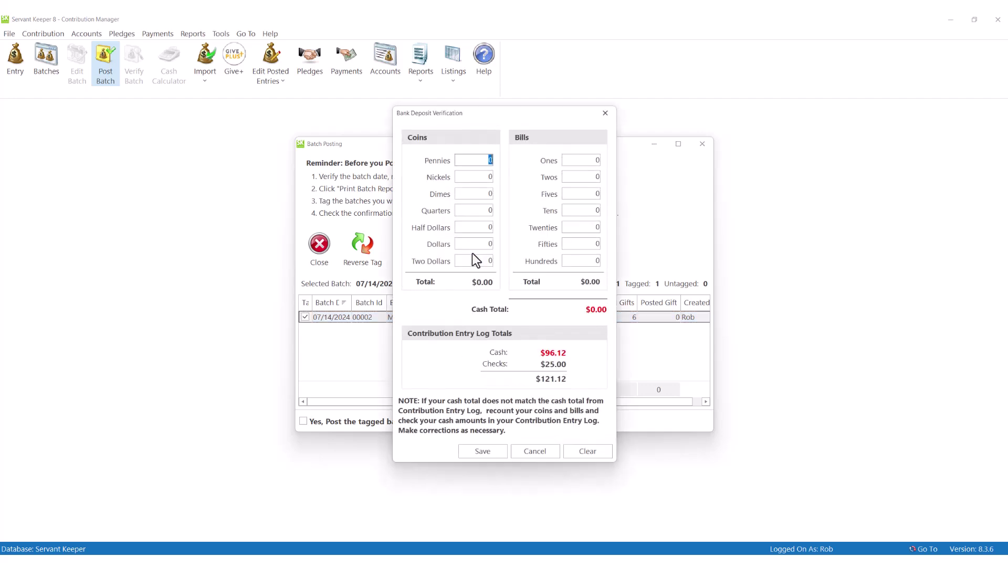
click(534, 452)
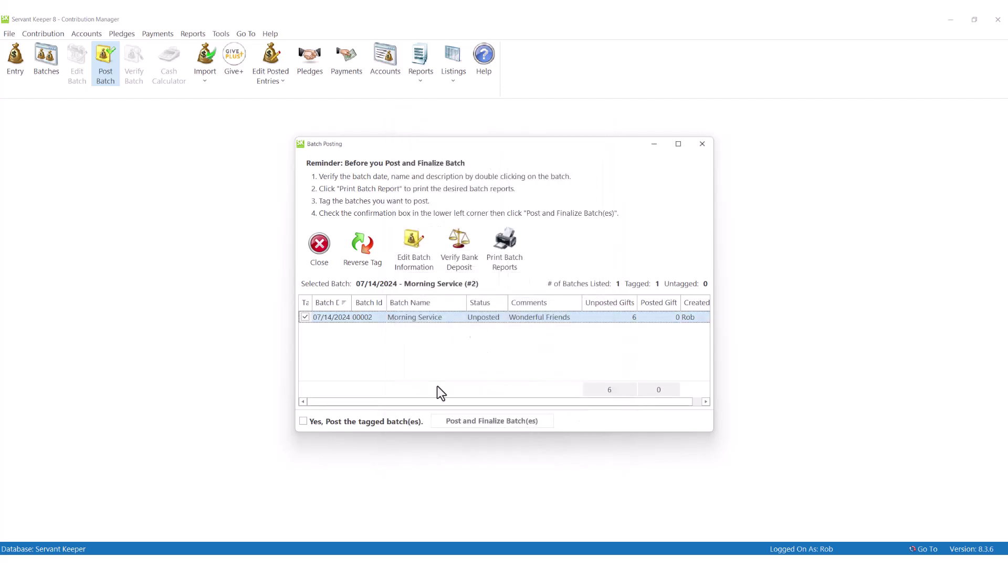
click(458, 278)
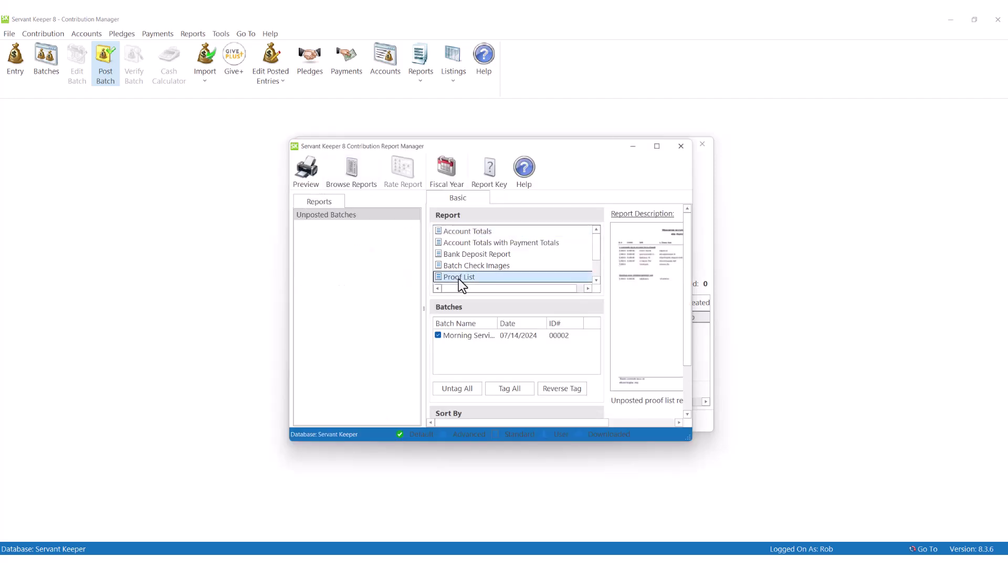
click(313, 181)
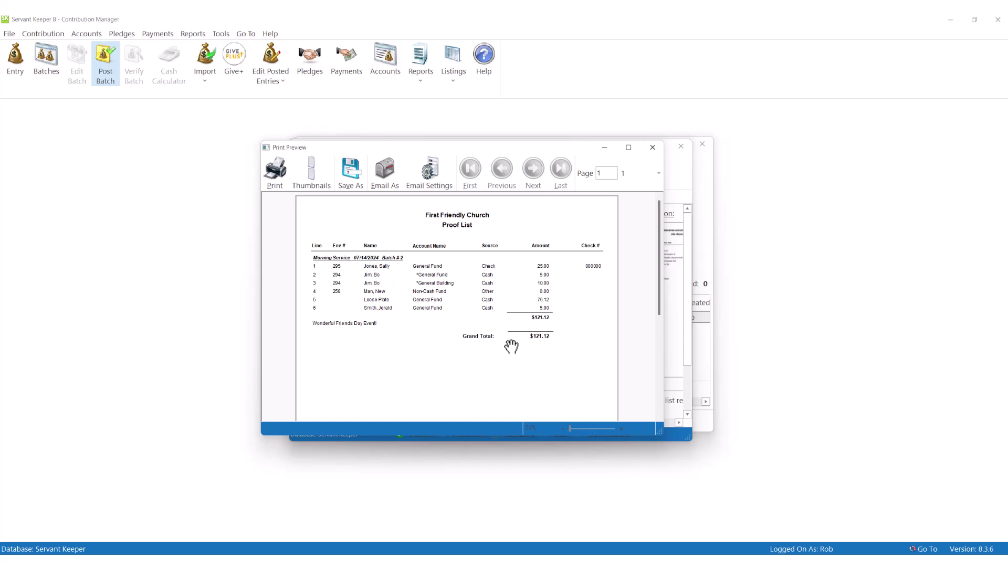
key(Escape)
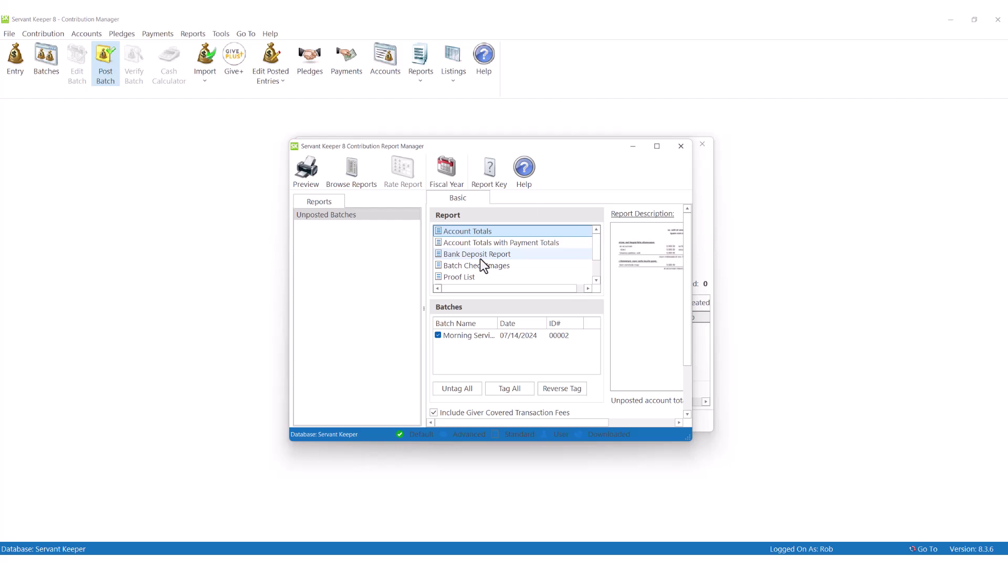
click(478, 256)
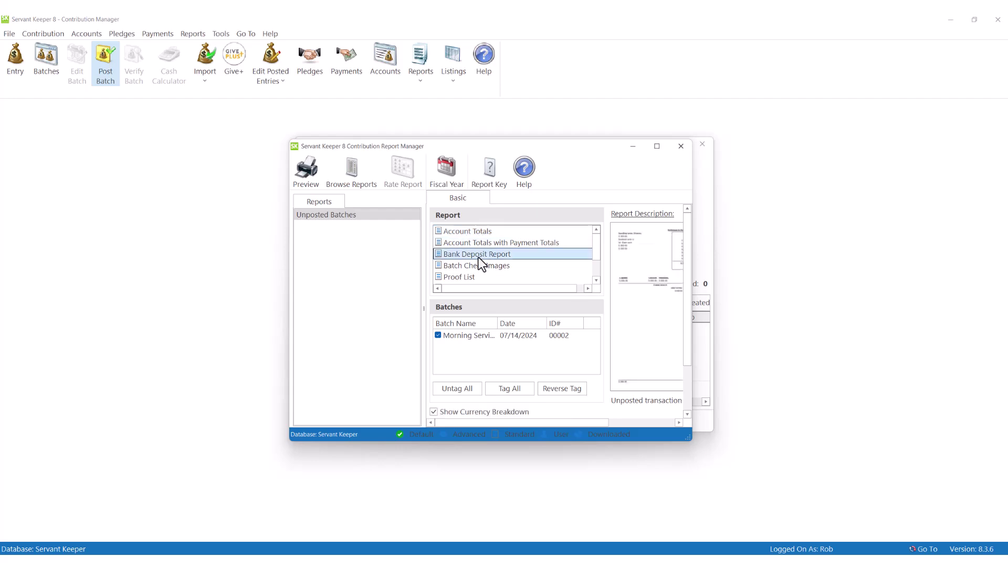
click(309, 179)
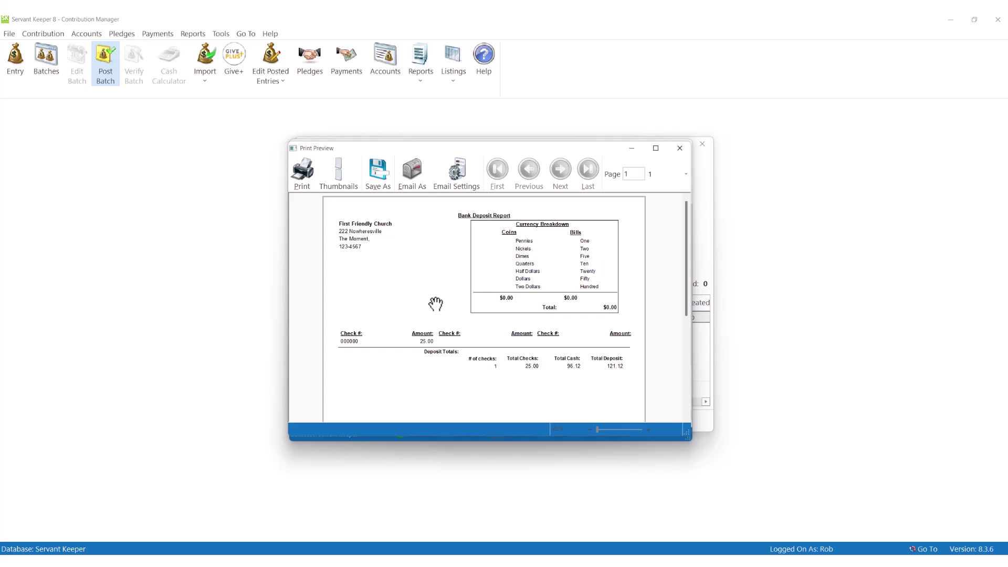
scroll(435, 304, down, 3)
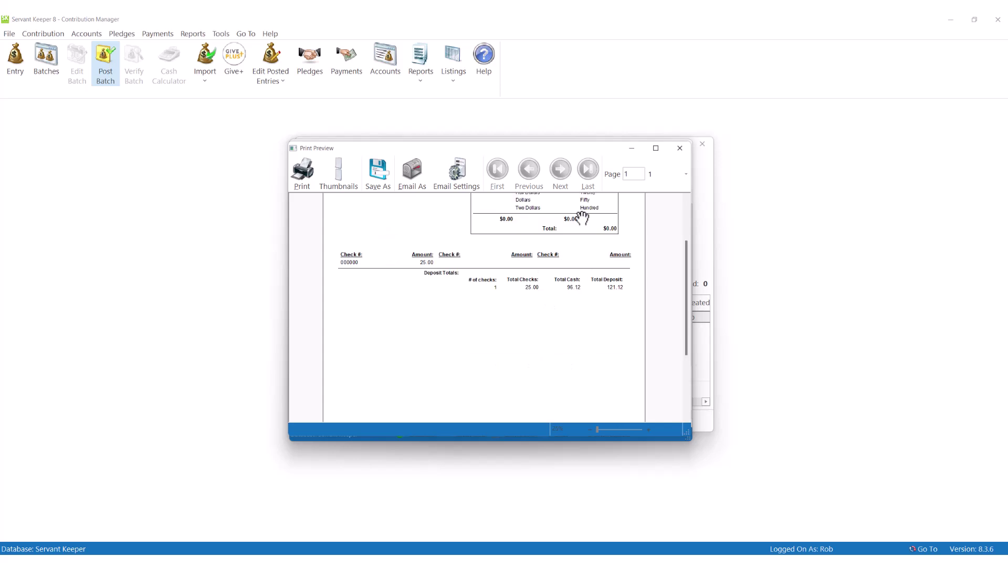
click(679, 148)
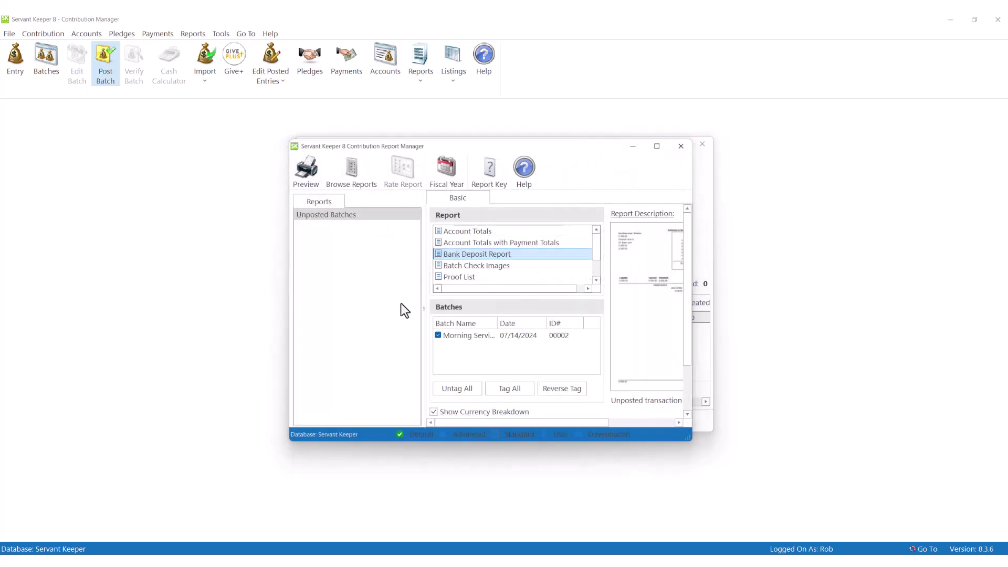
Step: Try automated QuickBooks integration and Run Accounting Program after Posting in Posting preferences, then cancel
click(681, 147)
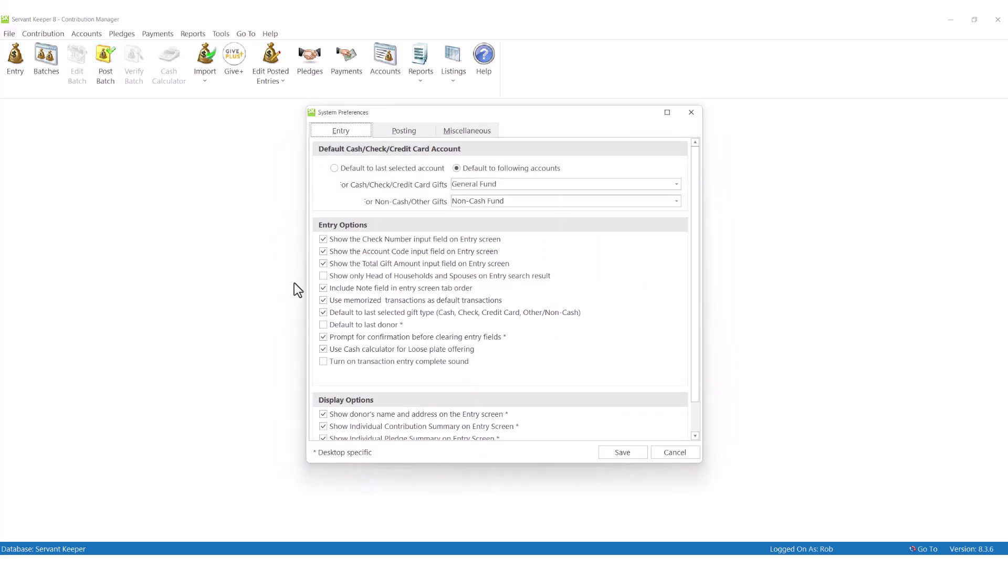
click(419, 130)
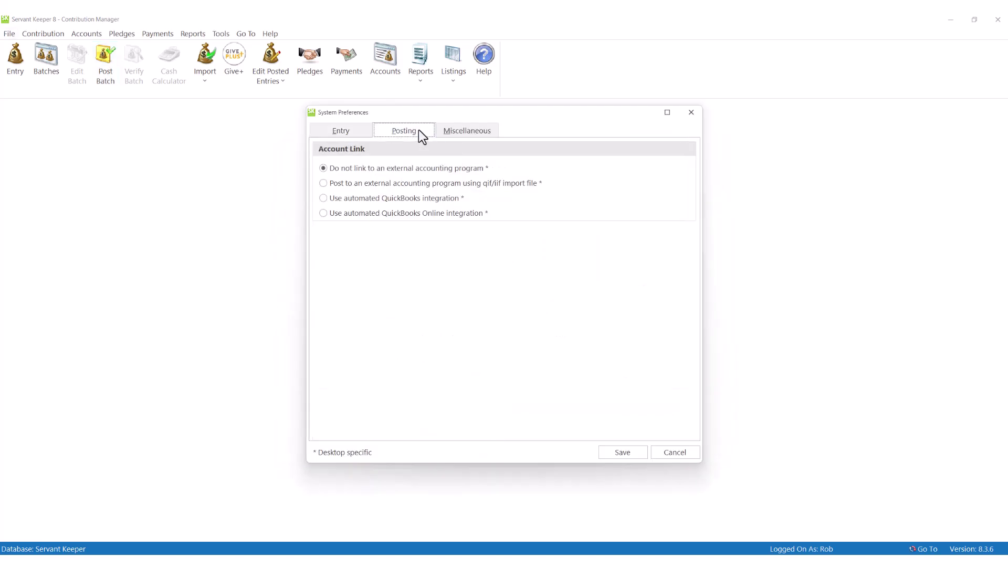
click(370, 200)
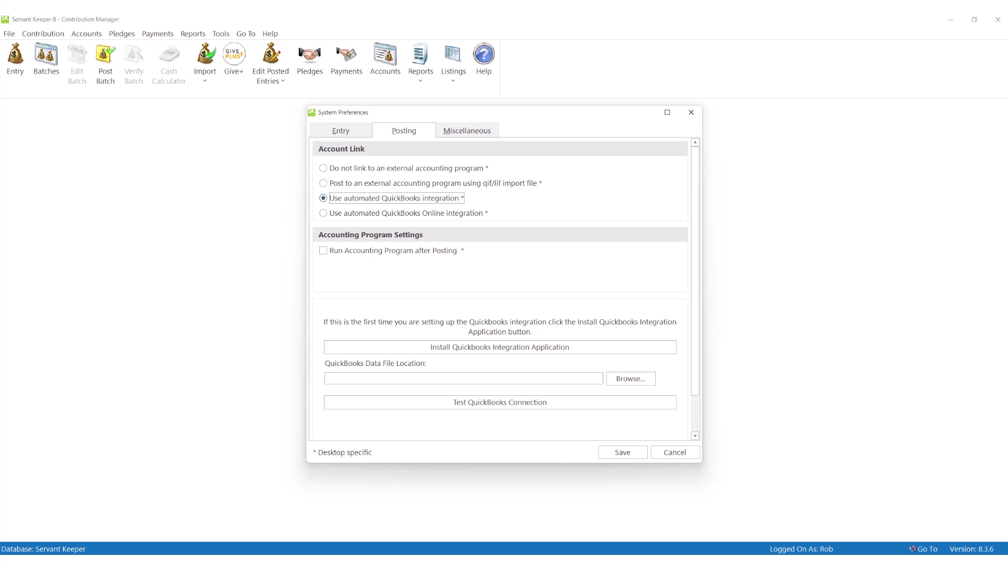
click(410, 251)
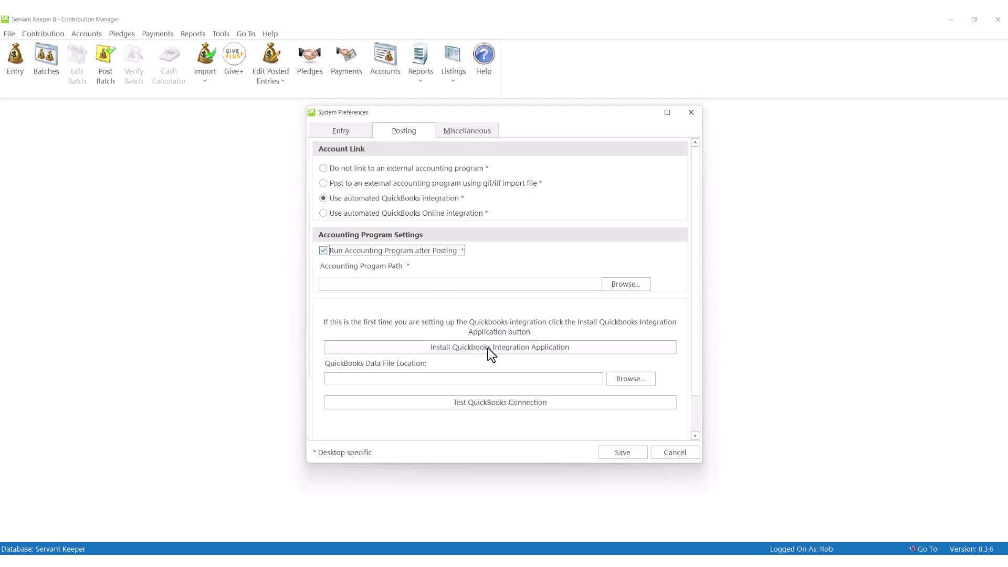
click(673, 452)
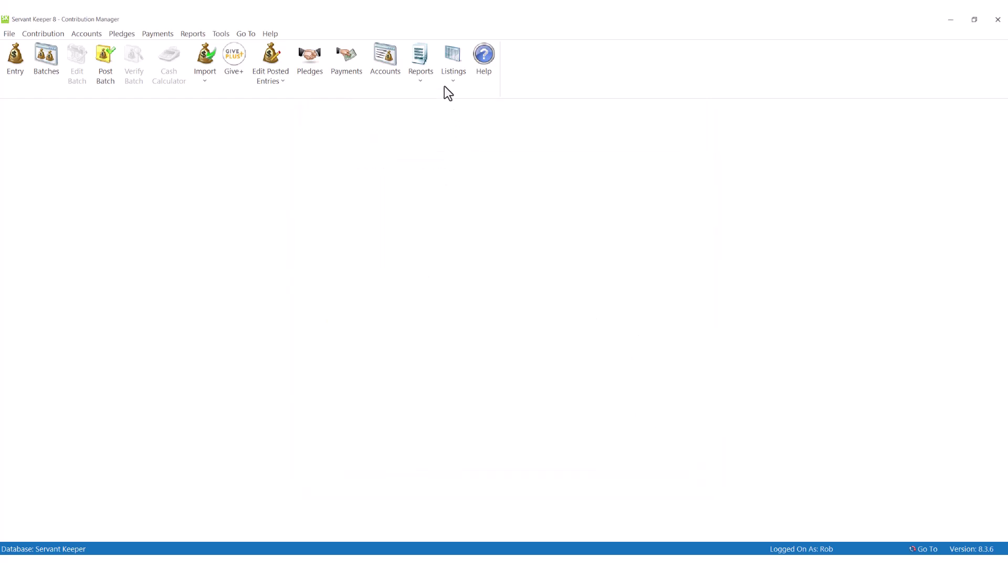
Step: Choose the Detailed Statement format under Contribution Statements and view the Contributors options
click(421, 54)
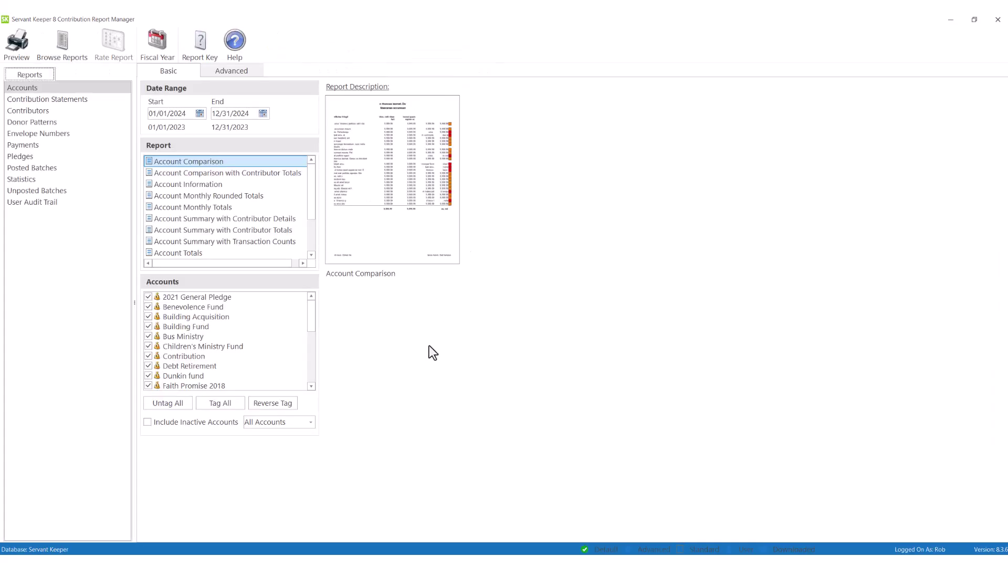
click(21, 100)
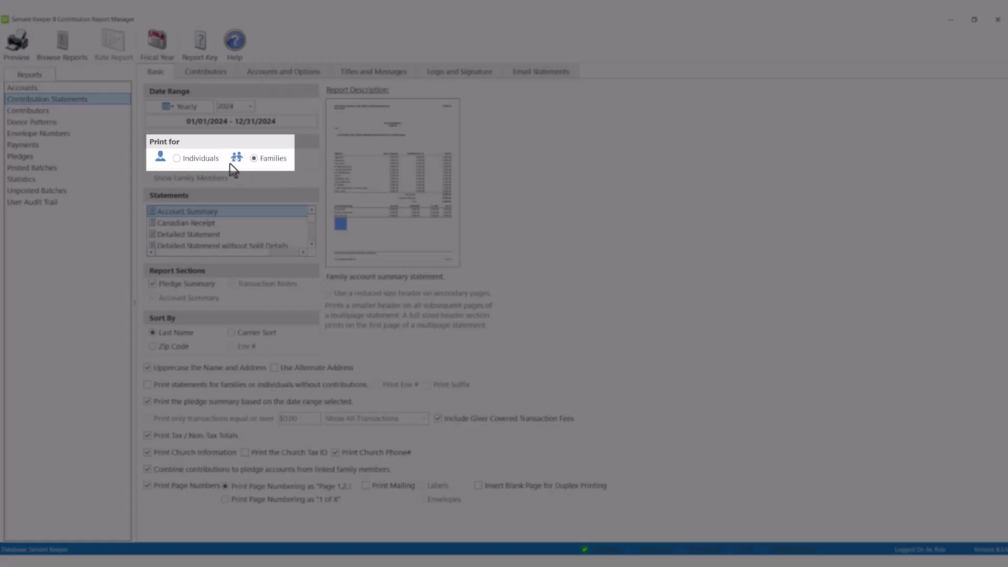
click(204, 233)
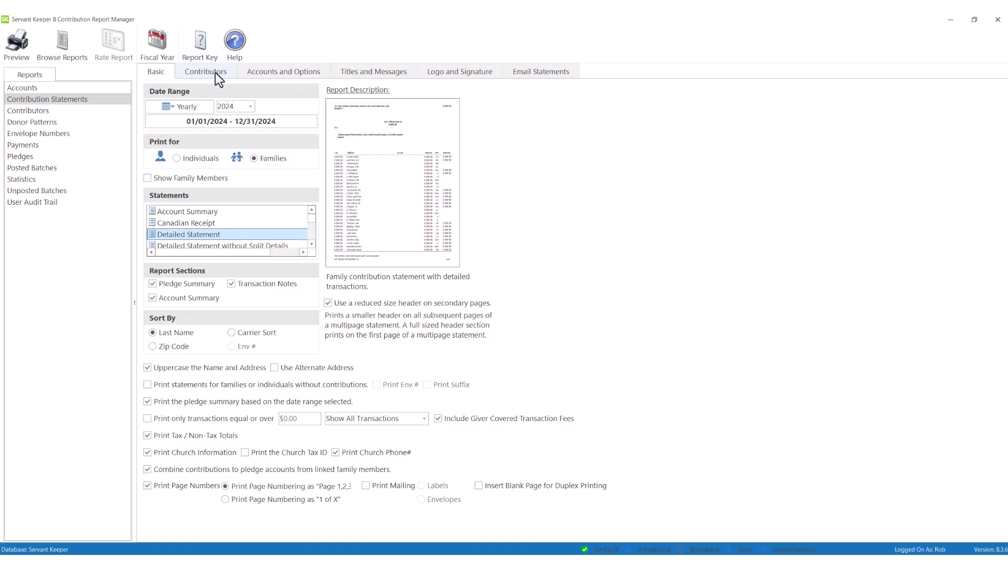
click(215, 72)
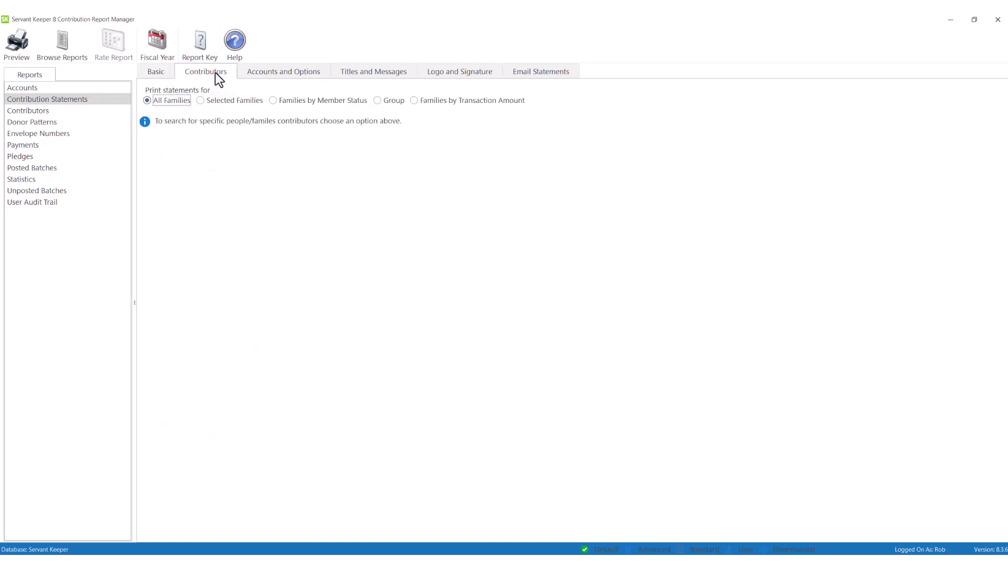
Step: Uncheck 2021 General Pledge in the Detail Section accounts and preview the detailed statements
click(162, 75)
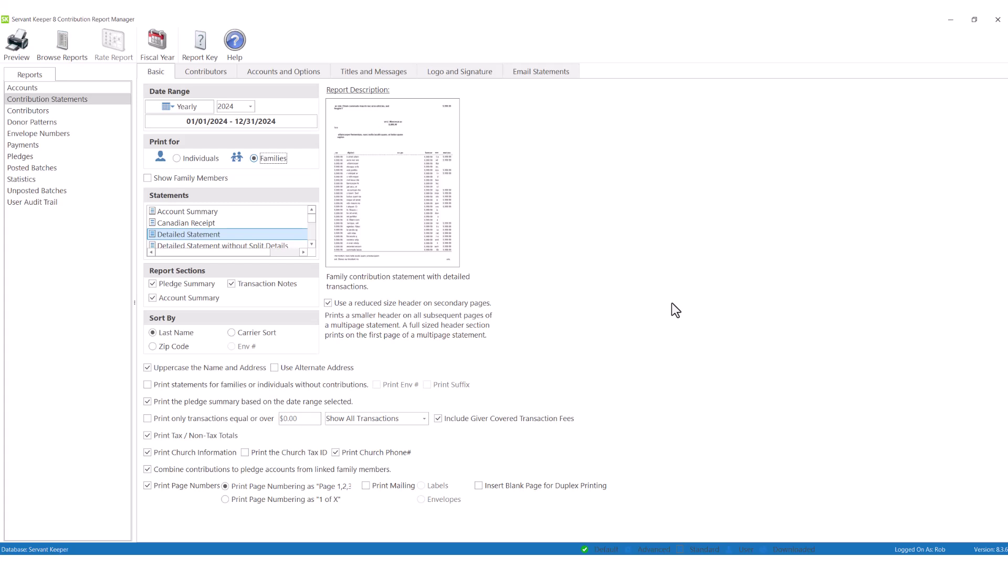
click(287, 74)
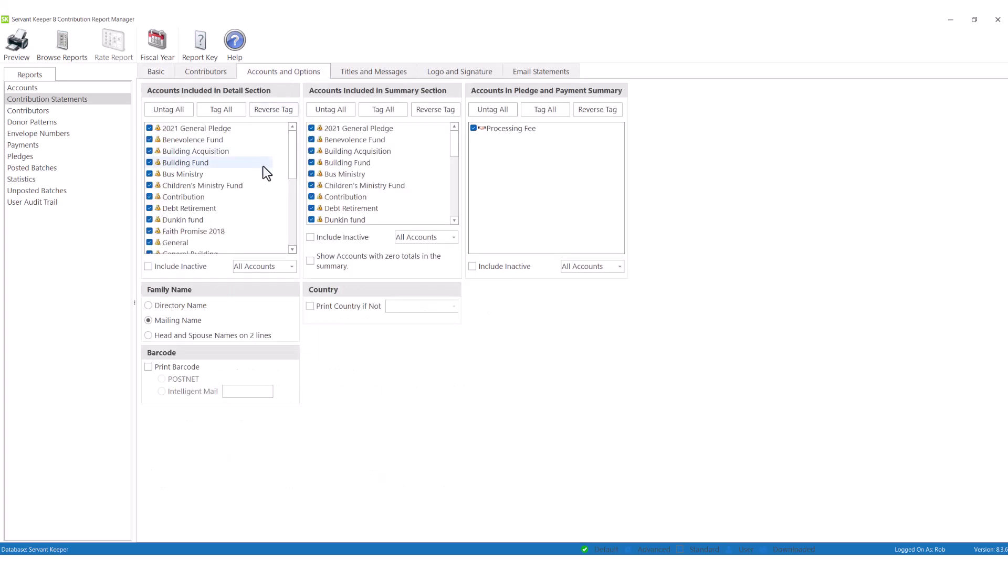
click(149, 128)
scroll(211, 223, down, 3)
click(160, 73)
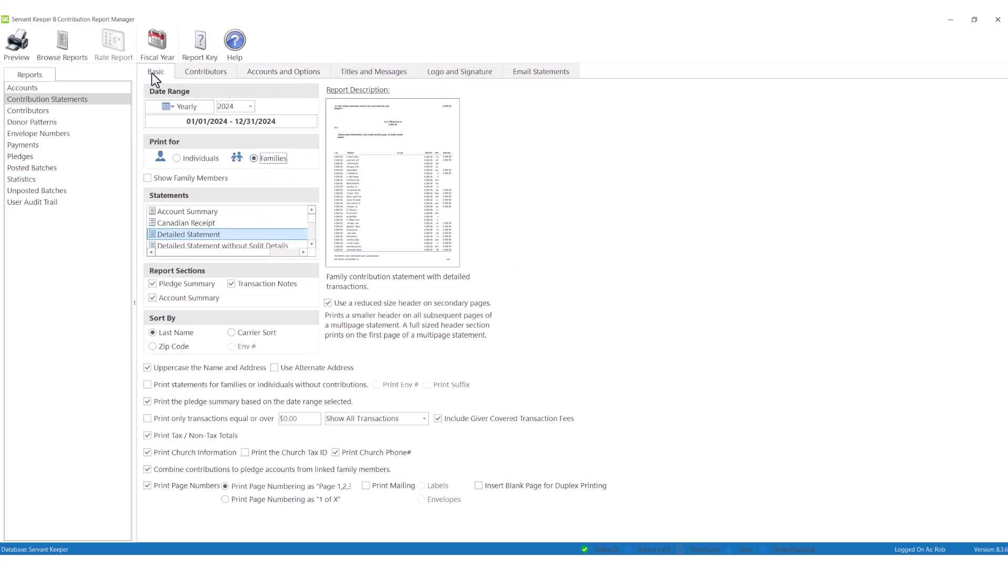
click(21, 42)
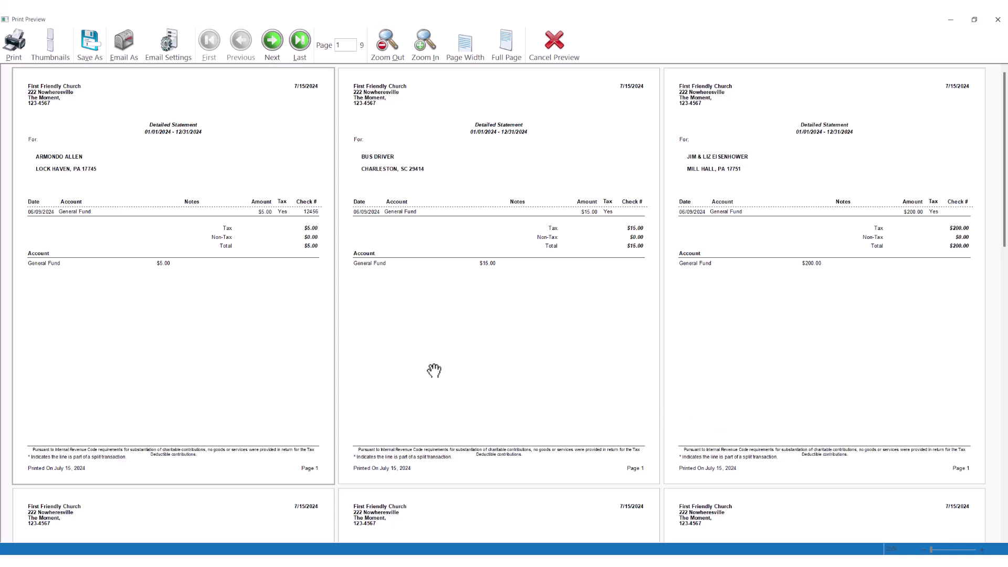
click(556, 45)
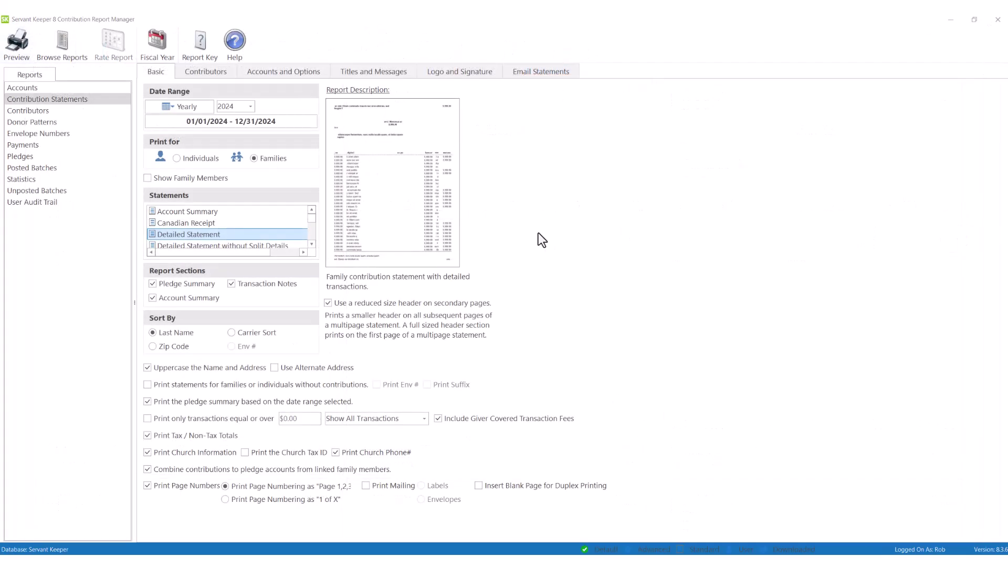
Step: Send the contribution statements by email with the subject 'End of Year Statements'
click(547, 71)
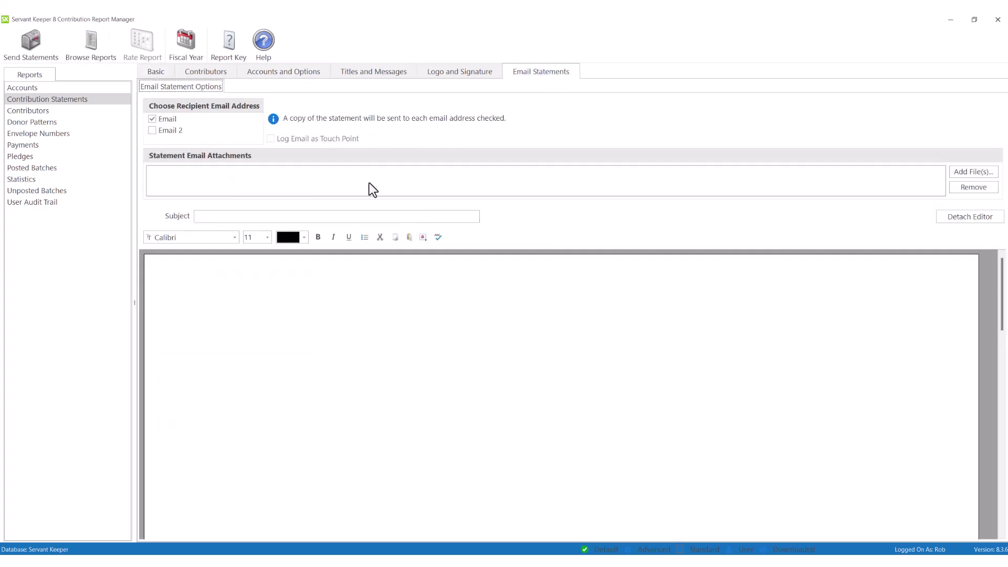
click(299, 217)
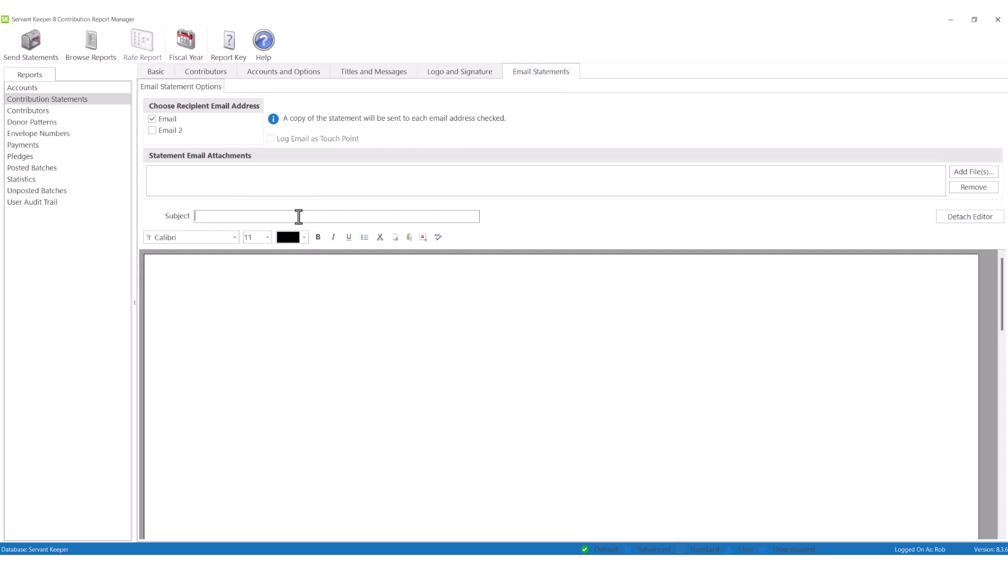
text(End of Year Statements)
click(28, 42)
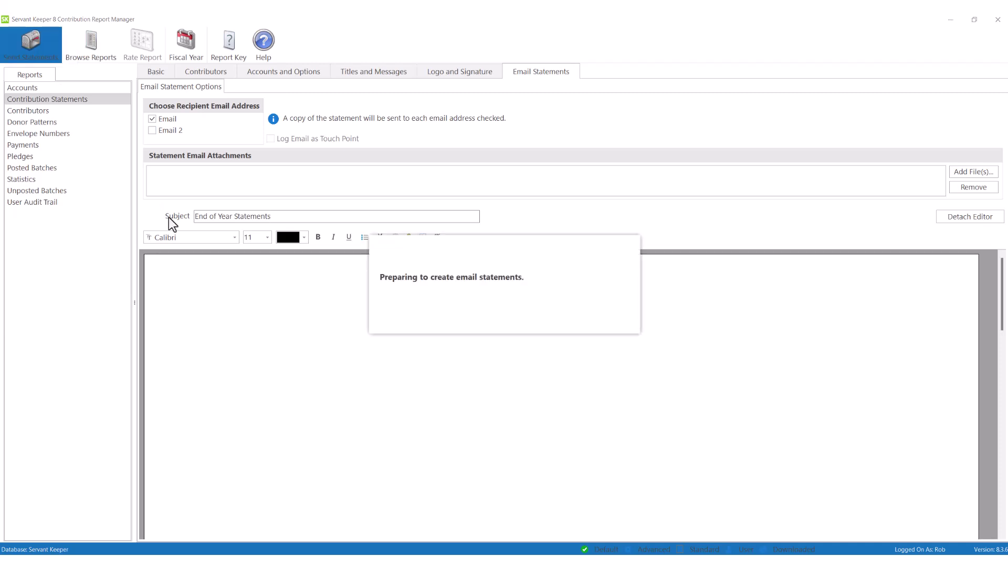